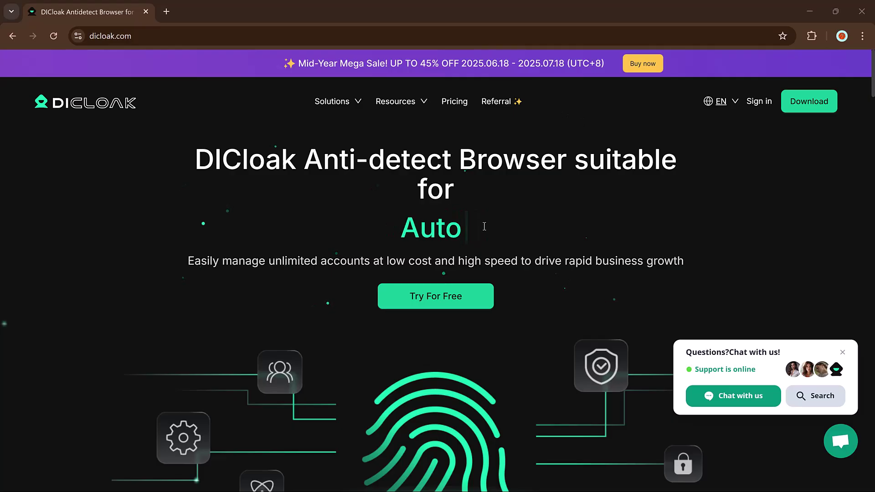
# Step: Scroll the homepage to 'What is DICloak Antidetect Browser?' and close the 'Questions? Chat with us!' popup
pyautogui.scroll(-4, 484, 227)
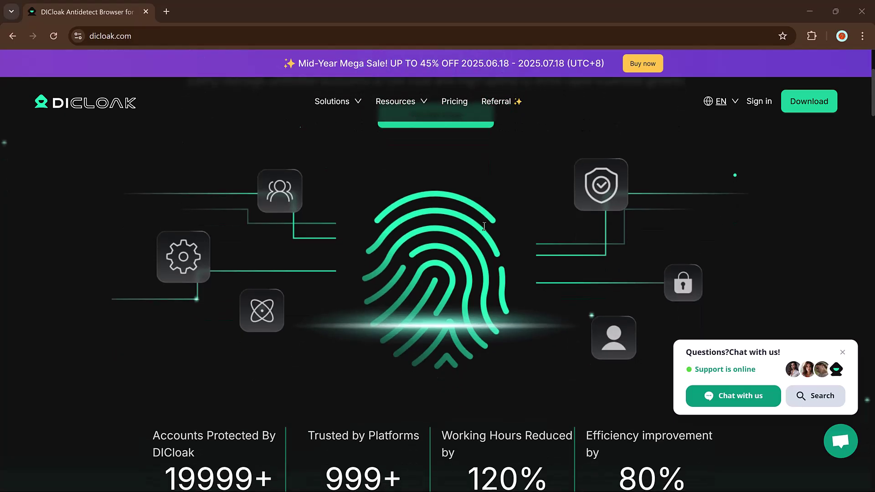
pyautogui.scroll(-3, 484, 227)
pyautogui.scroll(-2, 484, 227)
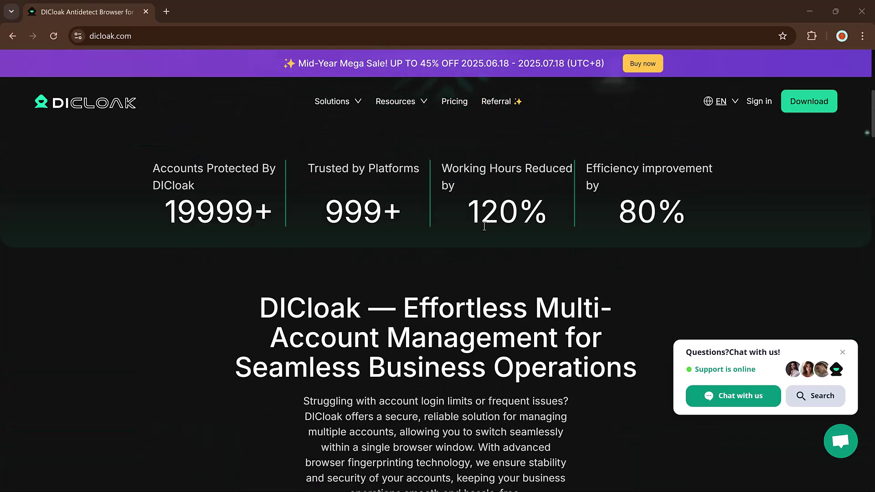
pyautogui.scroll(-1, 484, 227)
pyautogui.scroll(-5, 484, 227)
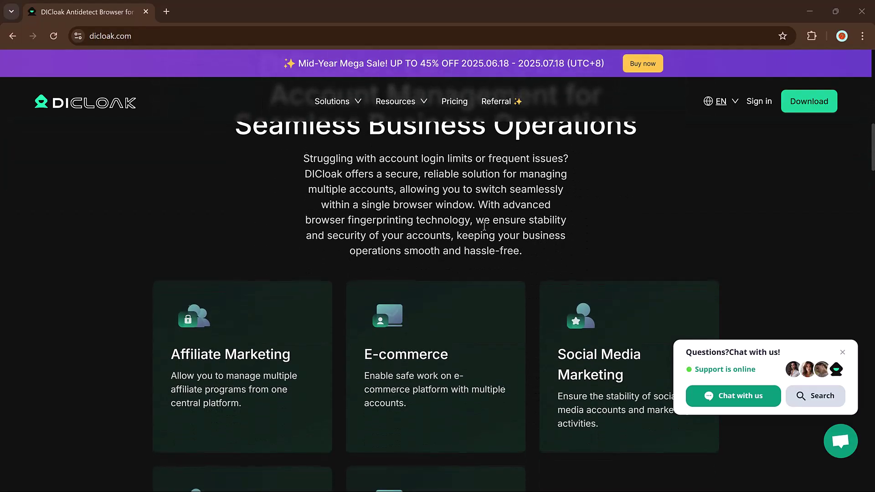
pyautogui.scroll(-5, 484, 227)
pyautogui.scroll(-1, 483, 226)
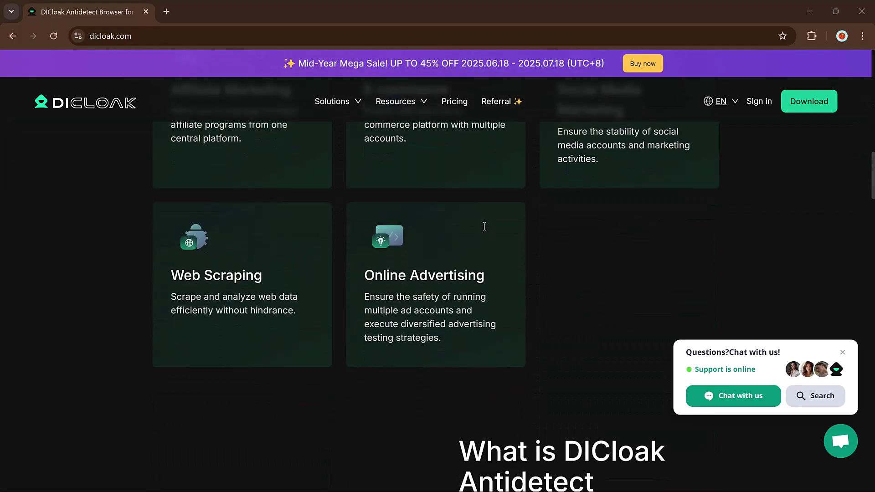
pyautogui.scroll(-4, 484, 226)
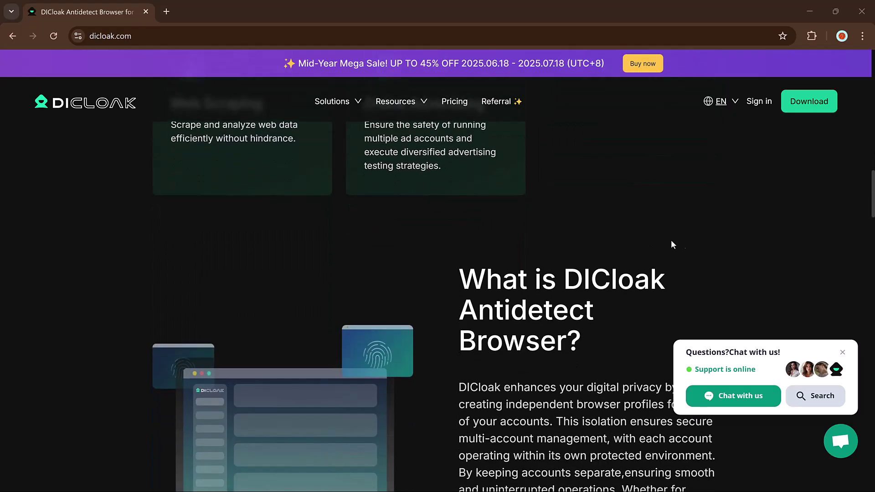
pyautogui.click(844, 353)
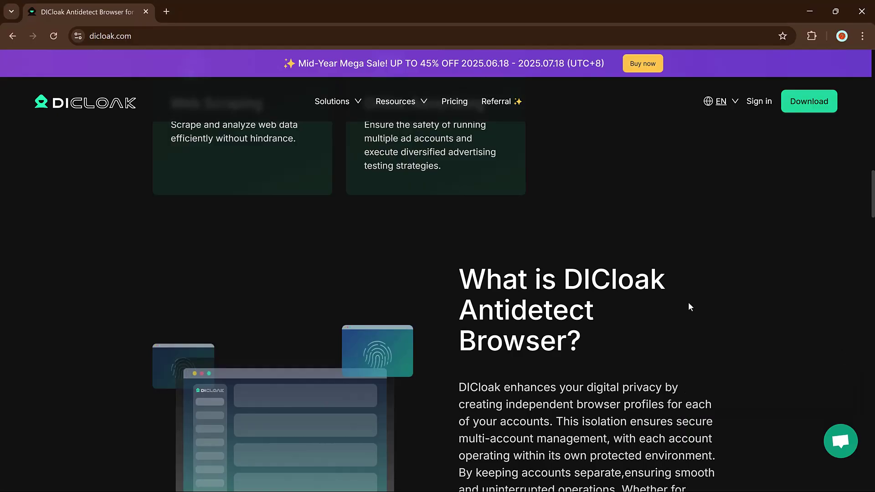
pyautogui.scroll(-4, 497, 214)
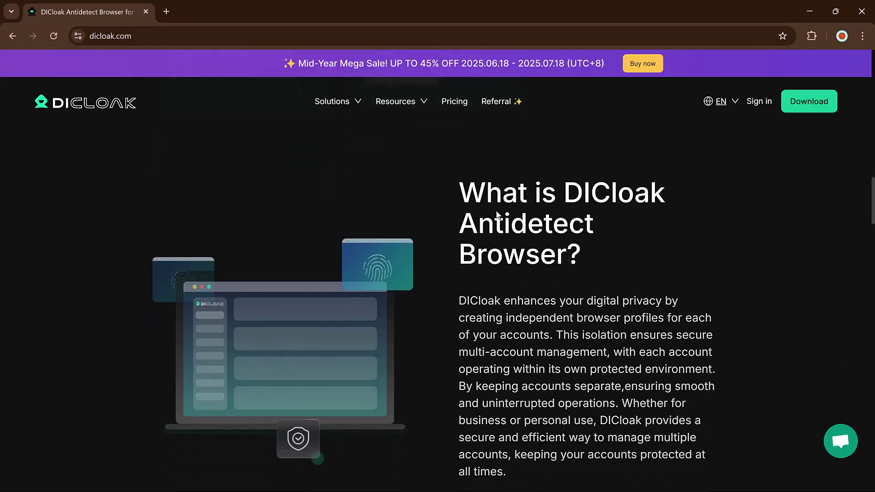
pyautogui.scroll(-6, 497, 214)
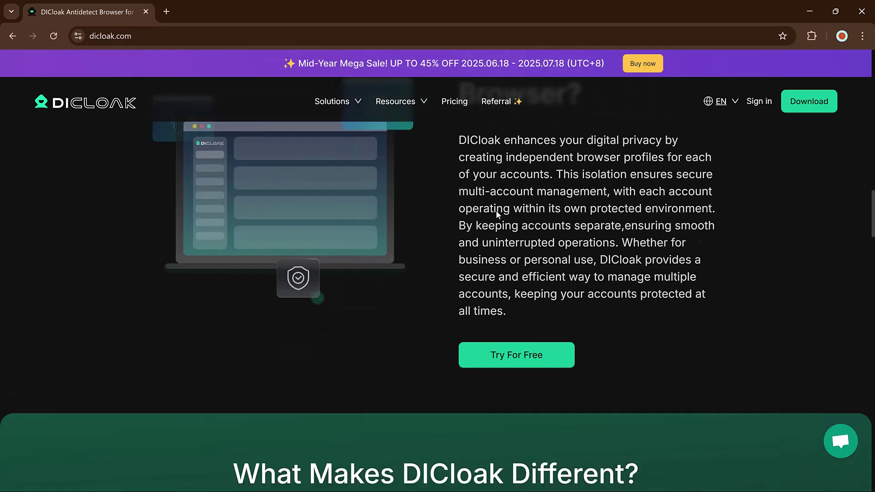
pyautogui.scroll(-2, 497, 214)
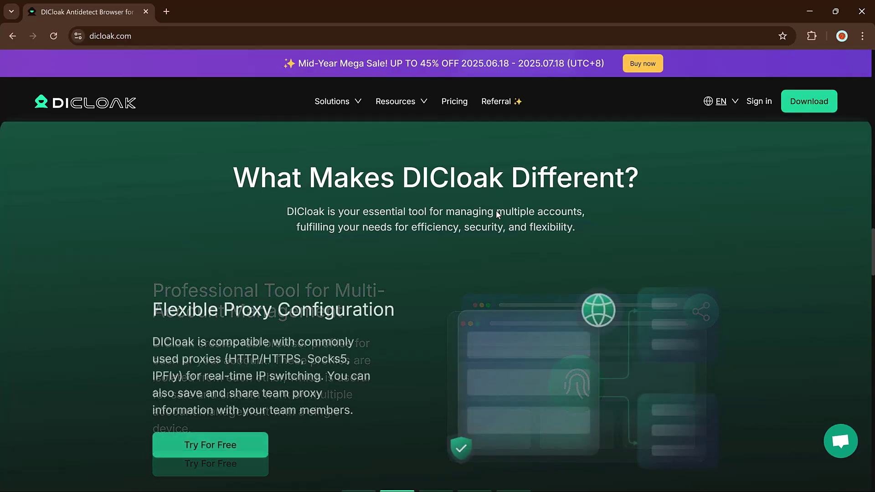
pyautogui.scroll(-3, 496, 212)
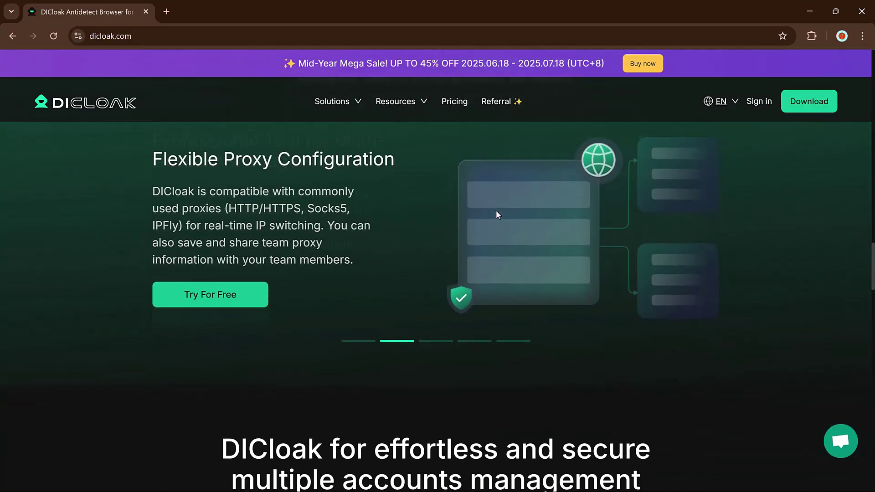
pyautogui.scroll(-3, 497, 214)
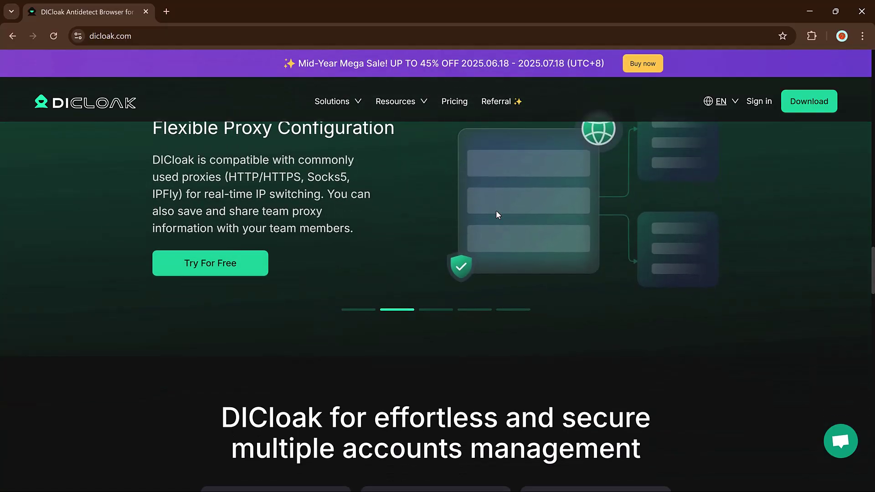
pyautogui.scroll(-1, 500, 193)
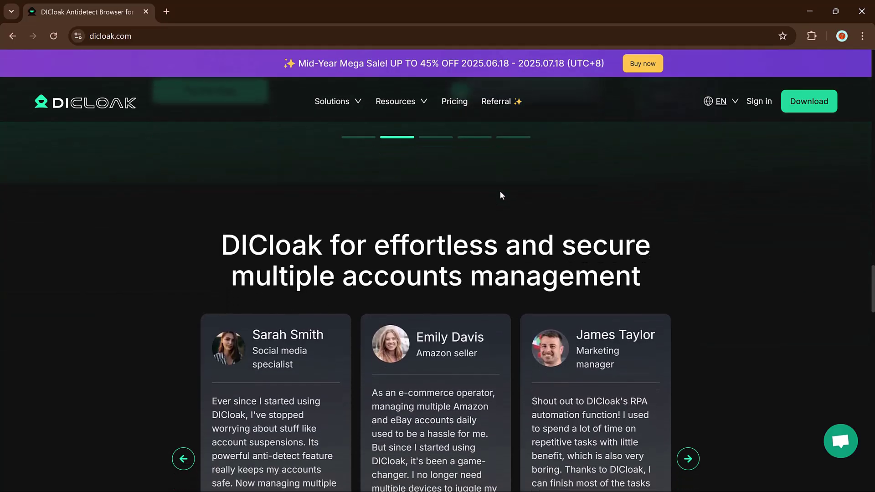
pyautogui.scroll(-4, 501, 195)
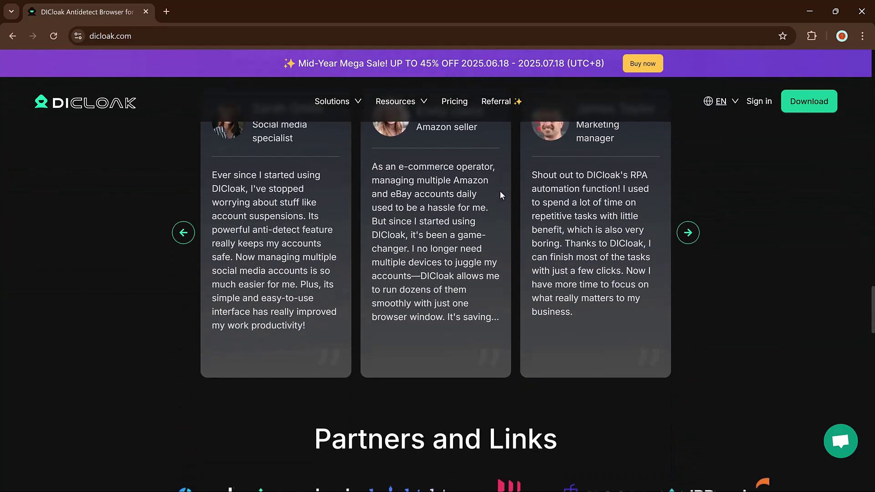
pyautogui.scroll(-2, 501, 194)
pyautogui.scroll(-1, 501, 192)
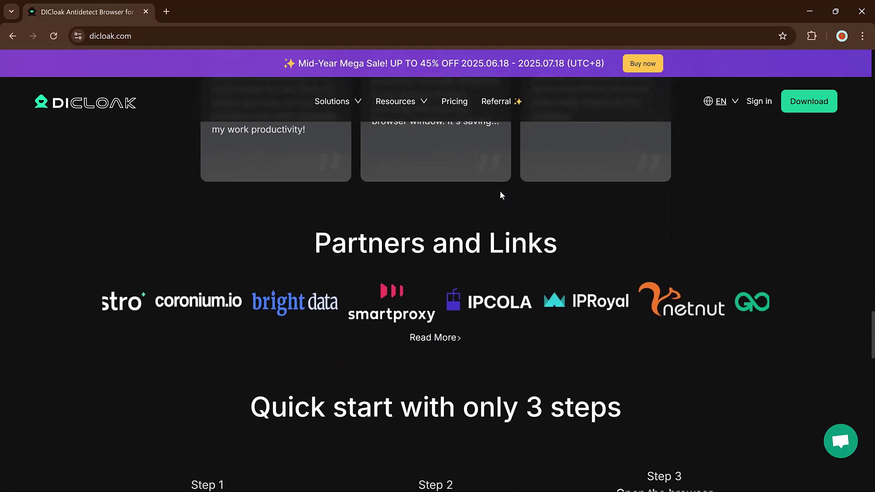
pyautogui.scroll(-3, 500, 192)
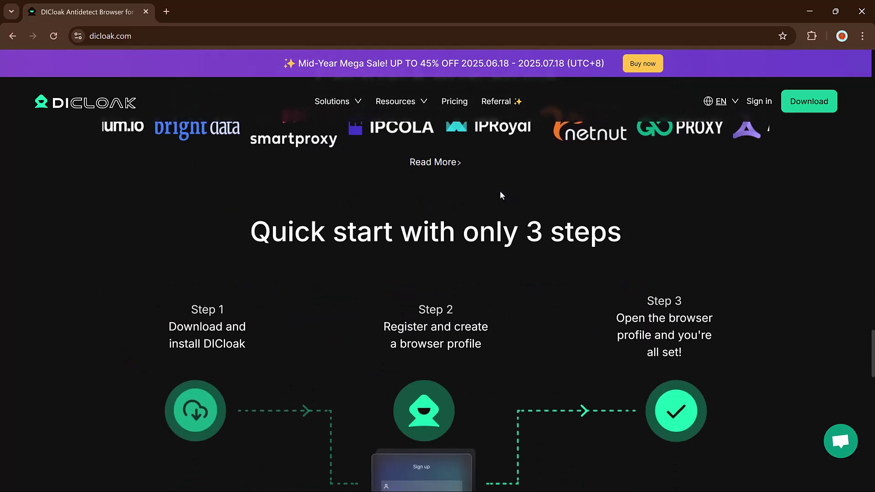
pyautogui.scroll(-2, 500, 193)
pyautogui.scroll(-1, 500, 195)
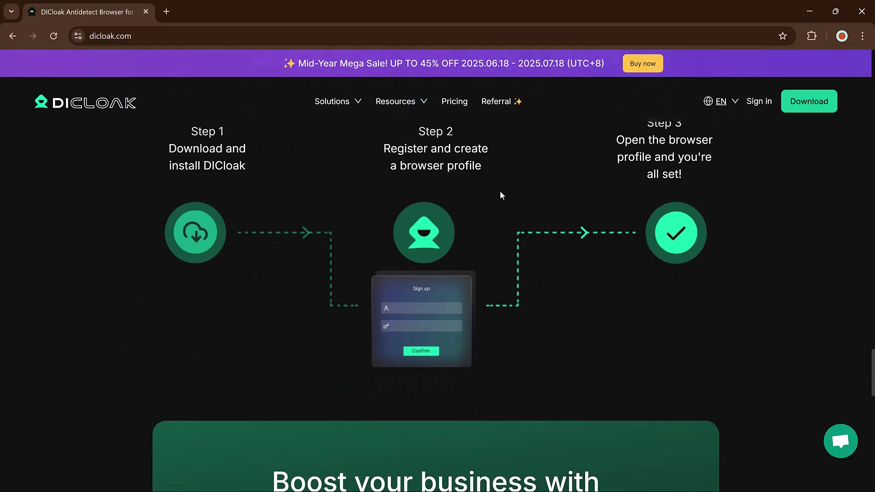
pyautogui.scroll(-5, 500, 195)
pyautogui.scroll(-4, 500, 195)
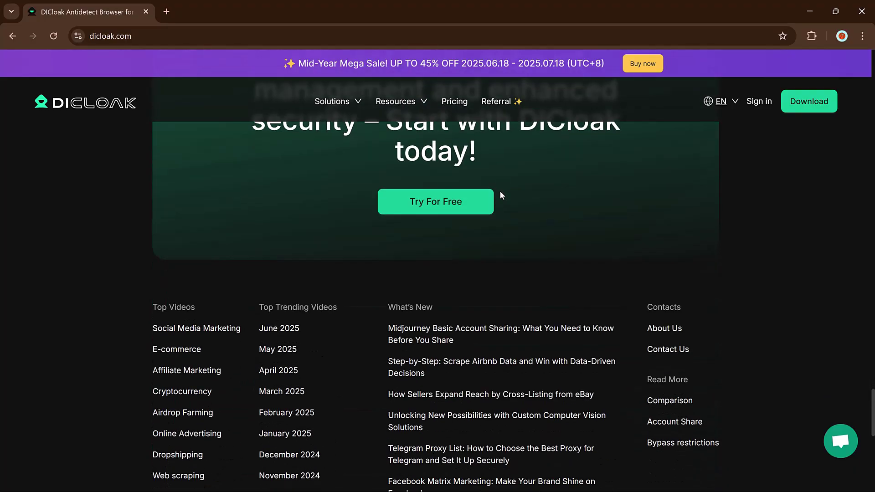
pyautogui.scroll(-6, 500, 195)
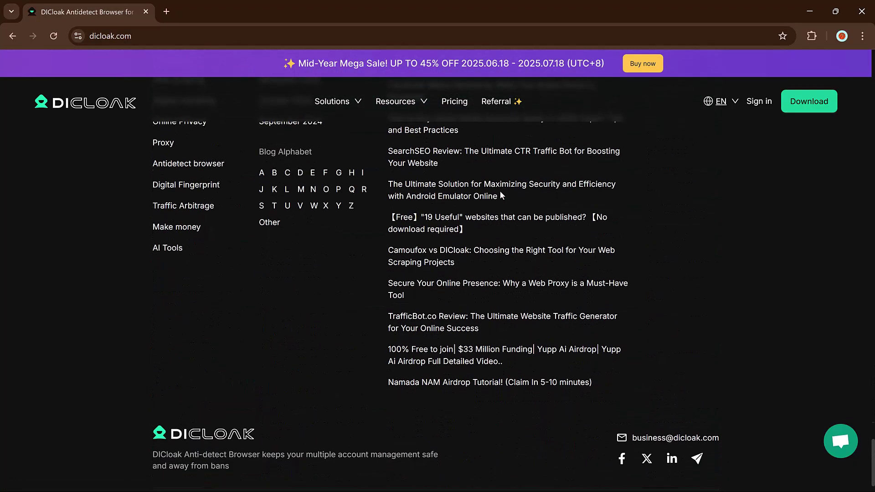
pyautogui.scroll(-1, 500, 195)
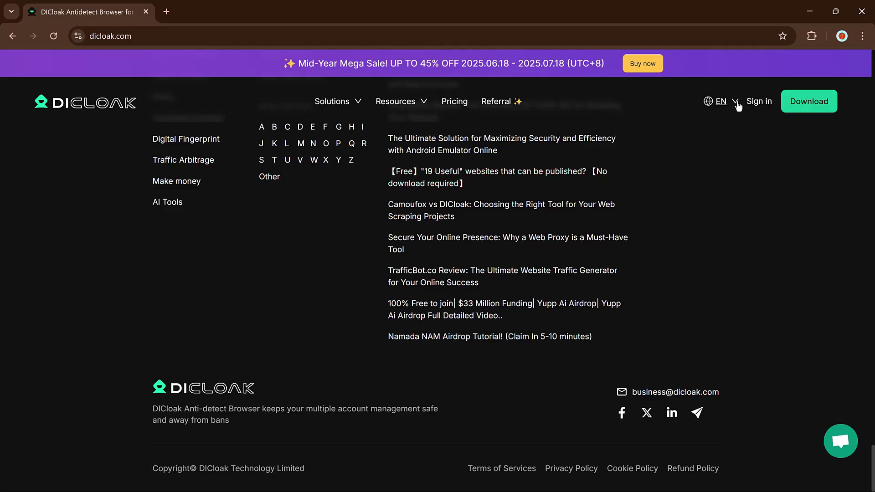
pyautogui.scroll(15, 520, 231)
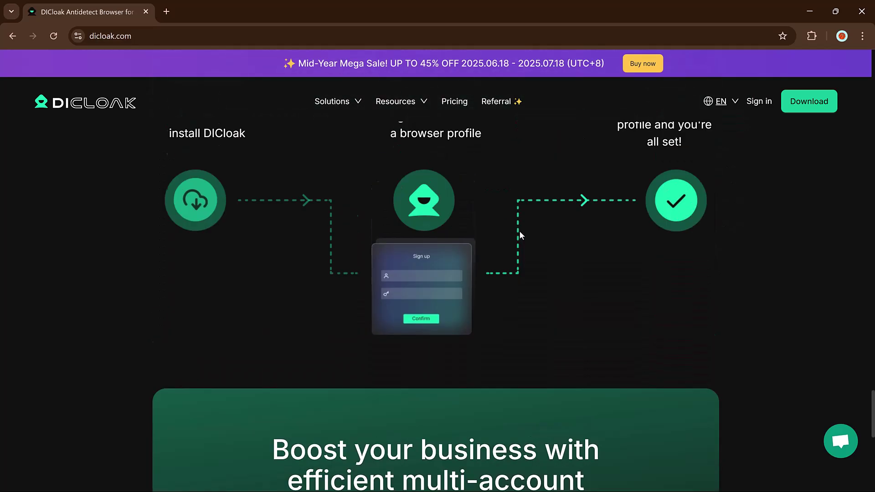
pyautogui.scroll(20, 519, 231)
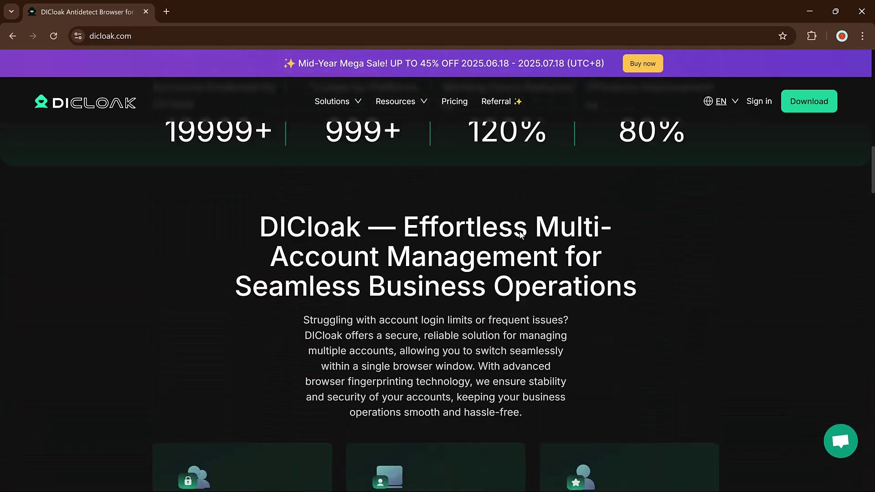
pyautogui.scroll(5, 520, 233)
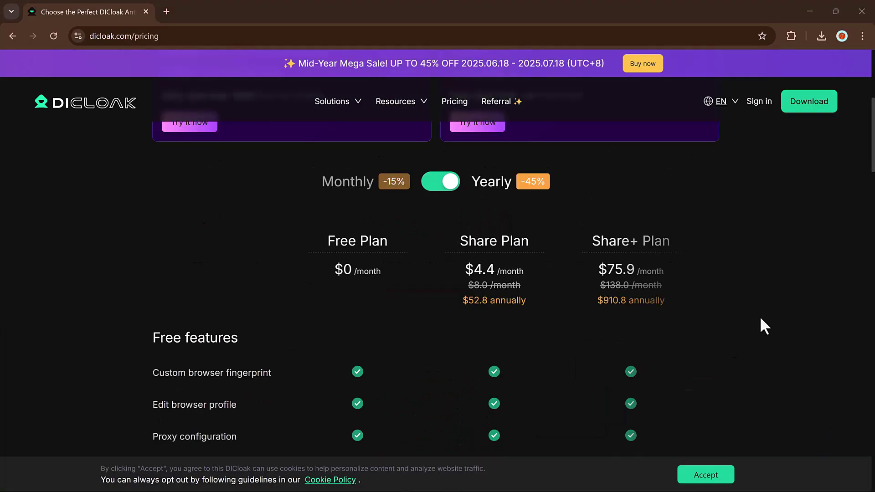
# Step: Read down the Free, Share and Share+ feature comparison table on the pricing page
pyautogui.scroll(6, 761, 318)
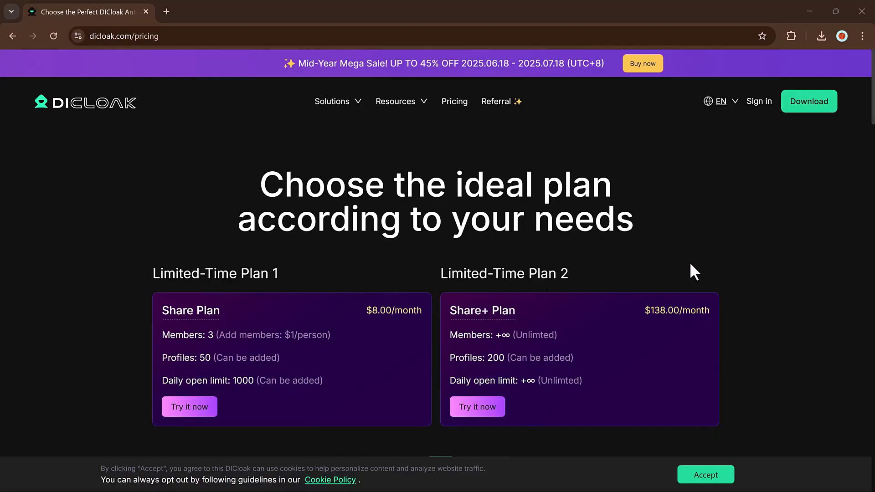
pyautogui.scroll(-6, 691, 264)
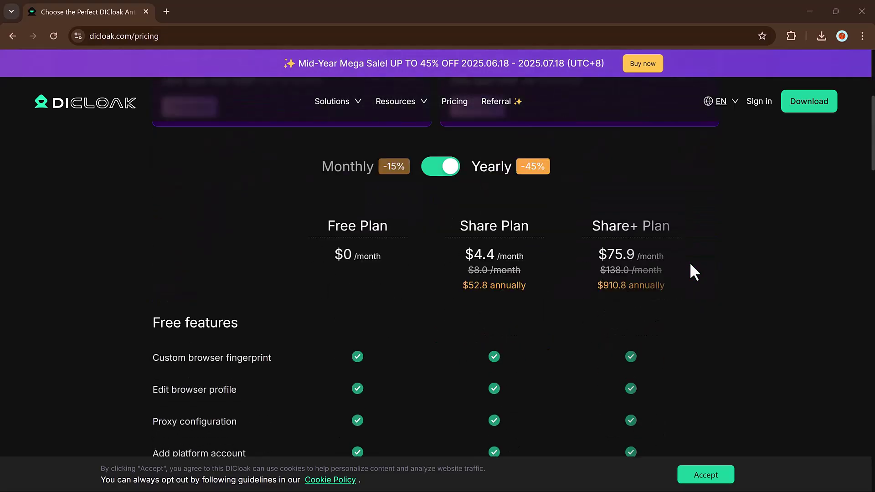
pyautogui.scroll(-1, 690, 263)
pyautogui.moveTo(338, 137)
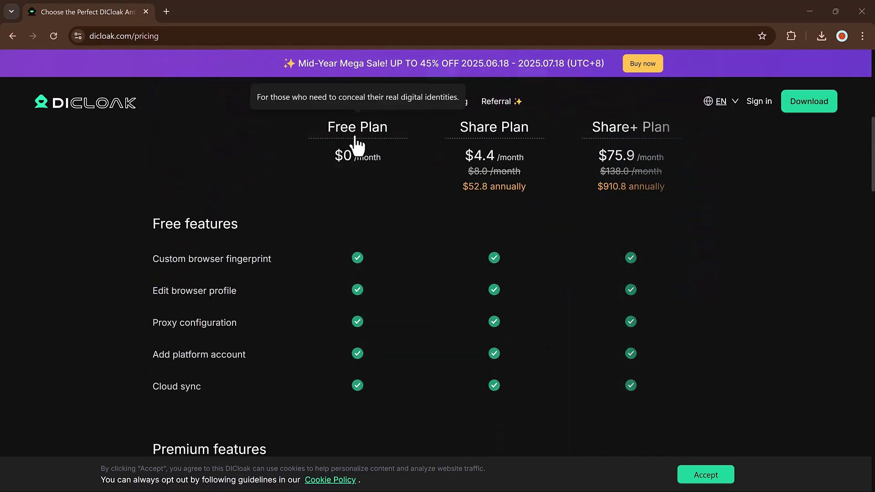
pyautogui.scroll(1, 357, 144)
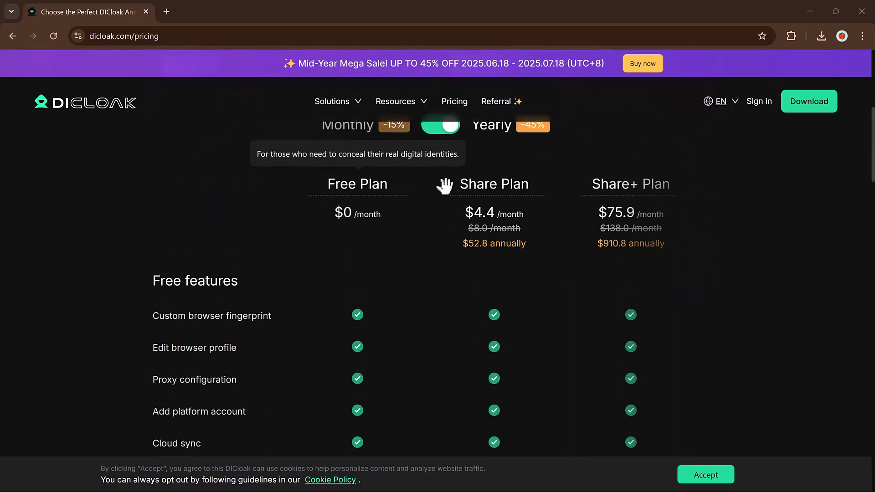
pyautogui.moveTo(490, 196)
pyautogui.moveTo(634, 201)
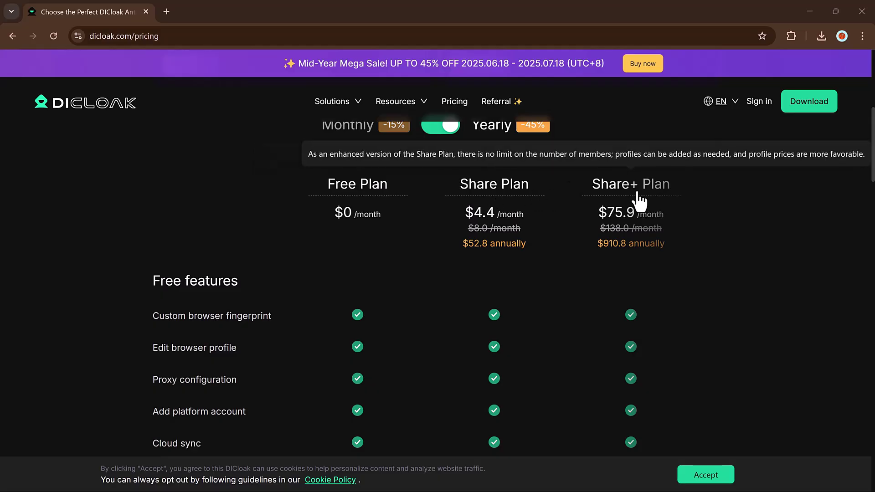
pyautogui.scroll(-2, 772, 296)
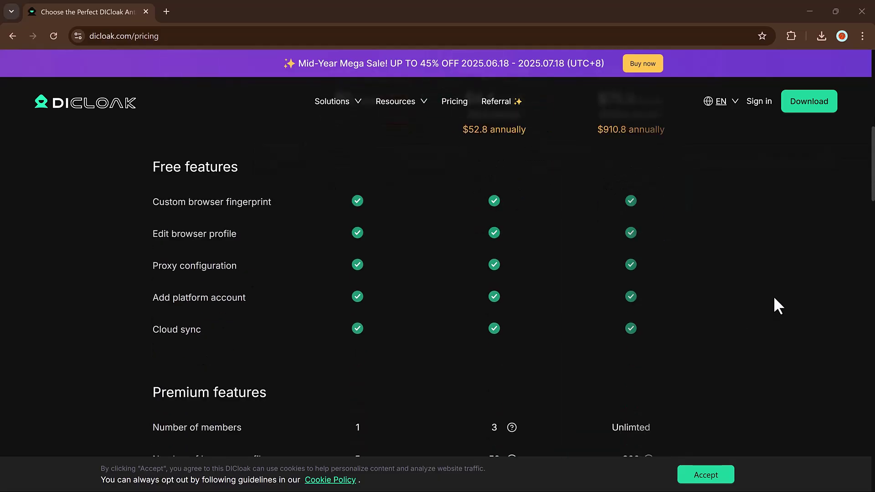
pyautogui.scroll(-2, 774, 299)
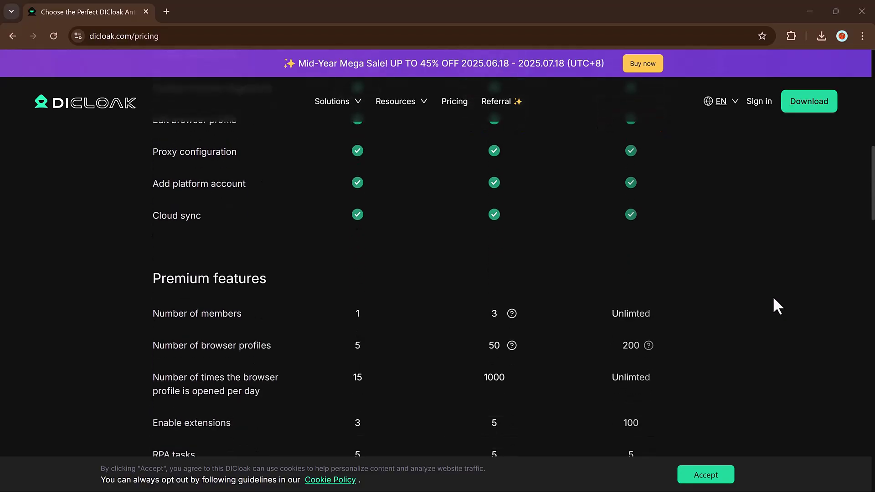
pyautogui.scroll(-1, 777, 307)
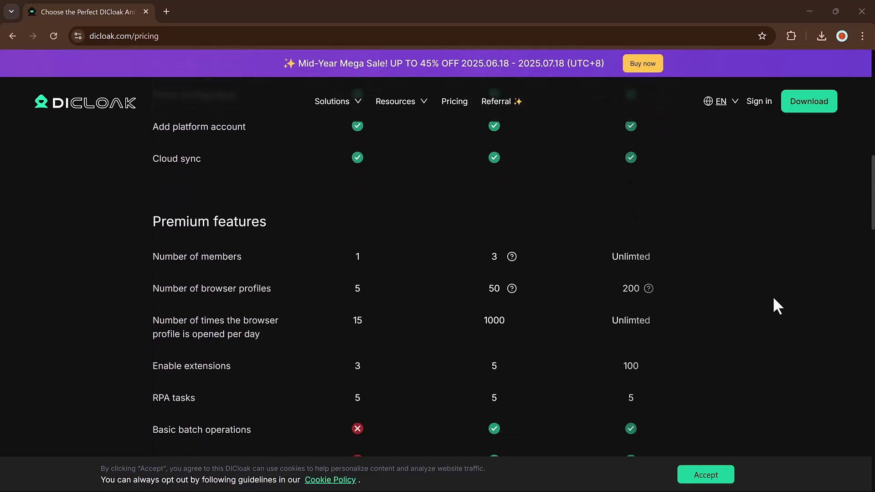
pyautogui.scroll(-1, 777, 306)
pyautogui.scroll(-1, 773, 298)
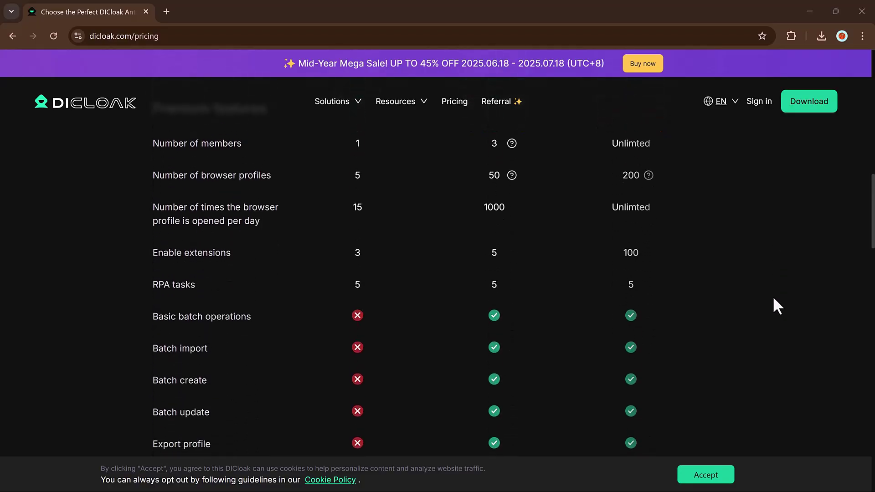
pyautogui.scroll(-3, 773, 299)
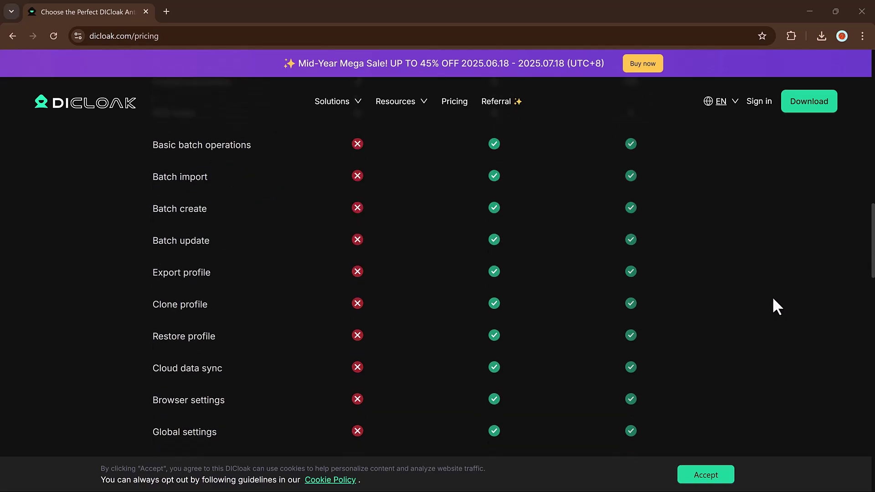
pyautogui.scroll(-2, 773, 299)
pyautogui.scroll(-4, 773, 299)
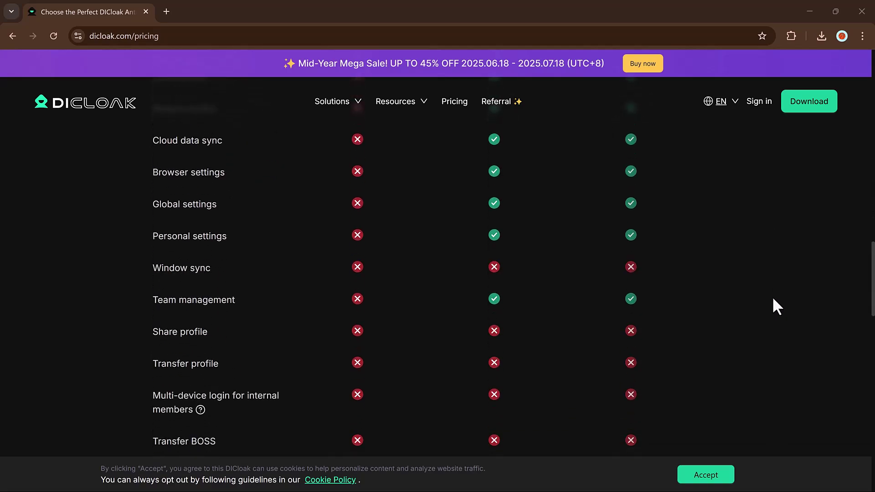
# Step: Return up to the Monthly/Yearly toggle and the yearly plan prices
pyautogui.scroll(2, 773, 299)
pyautogui.scroll(5, 772, 299)
pyautogui.scroll(5, 772, 299)
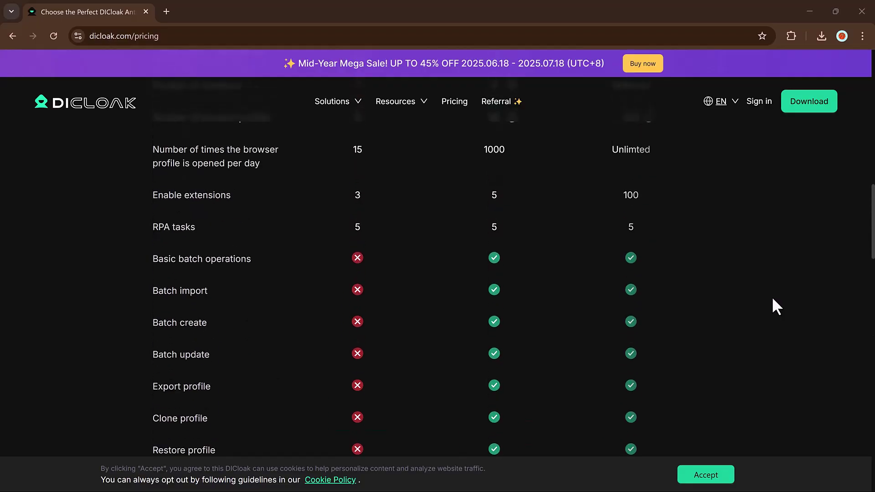
pyautogui.scroll(6, 773, 299)
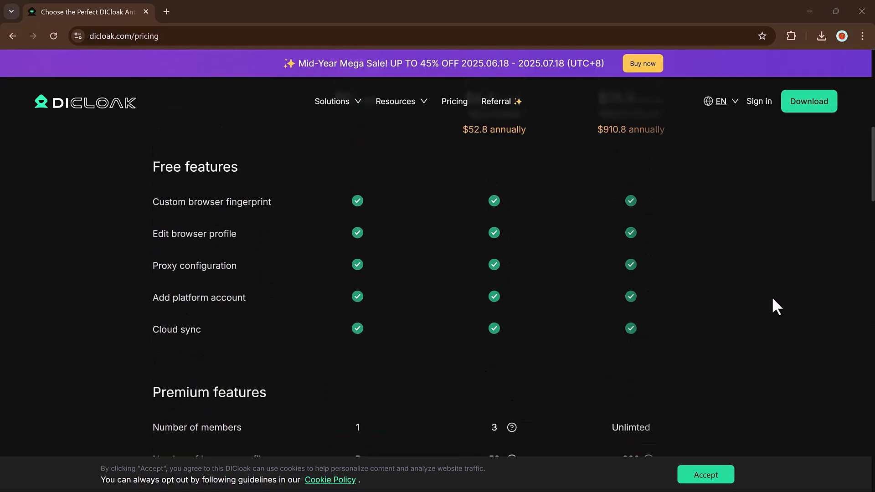
pyautogui.scroll(2, 772, 297)
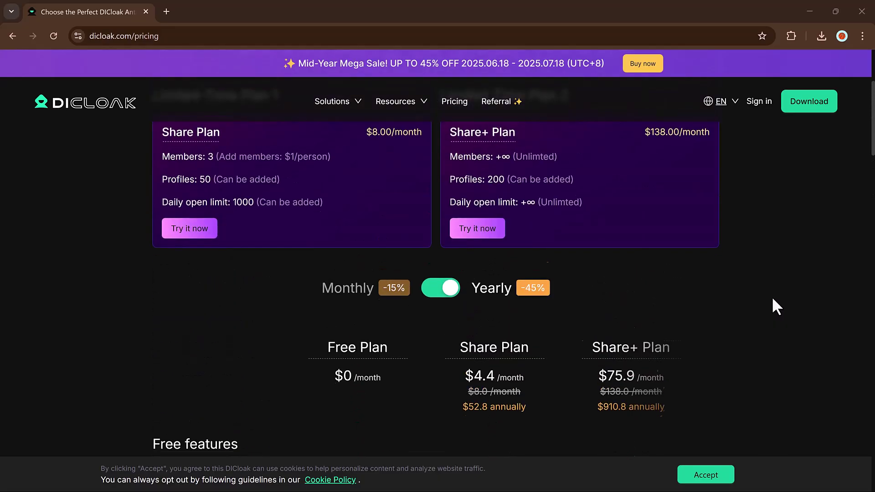
pyautogui.scroll(-4, 773, 299)
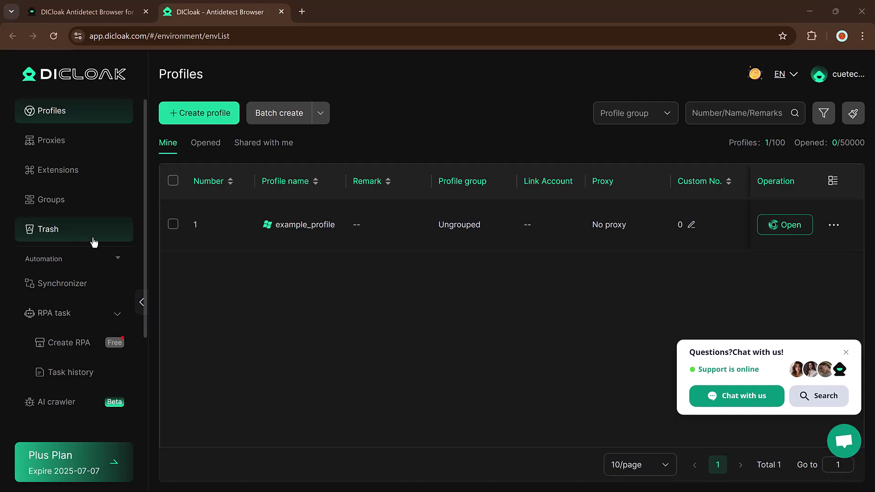
# Step: Go to the Proxies page from the profiles list sidebar
pyautogui.click(80, 142)
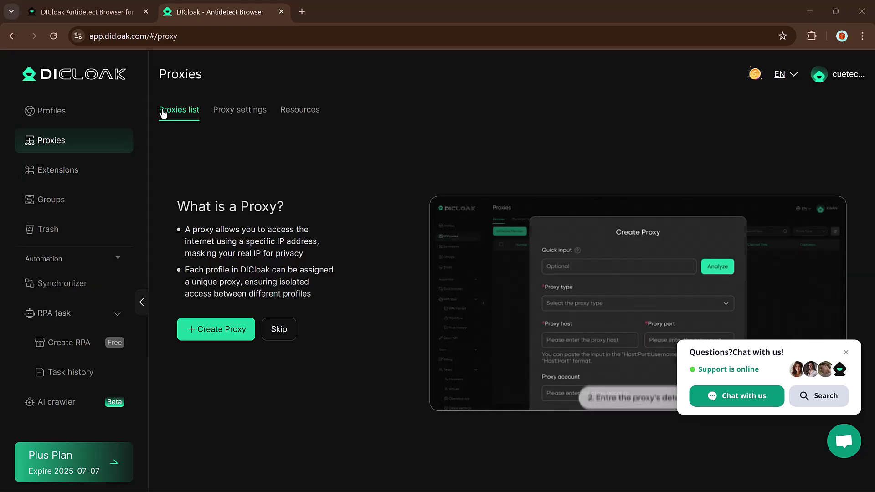
# Step: Confirm the IPFLY proxy settings with SOCKS5 host py.ipflygates.com on port 16666
pyautogui.click(240, 110)
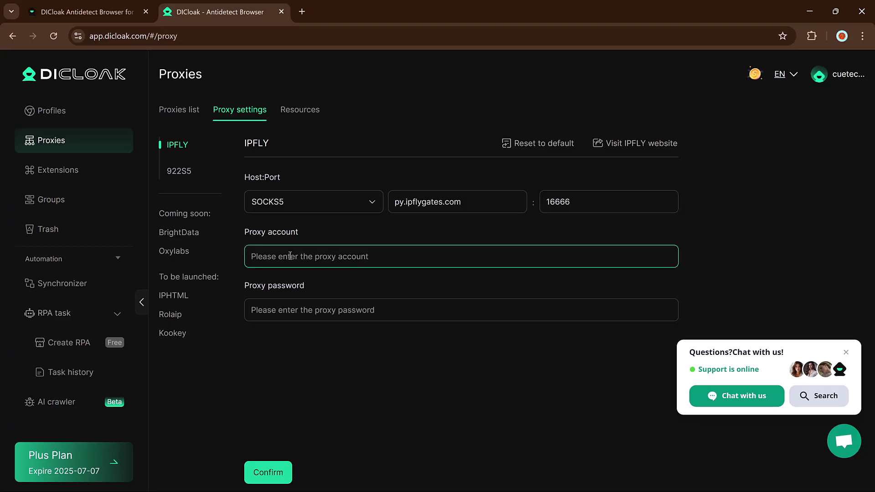
pyautogui.click(346, 256)
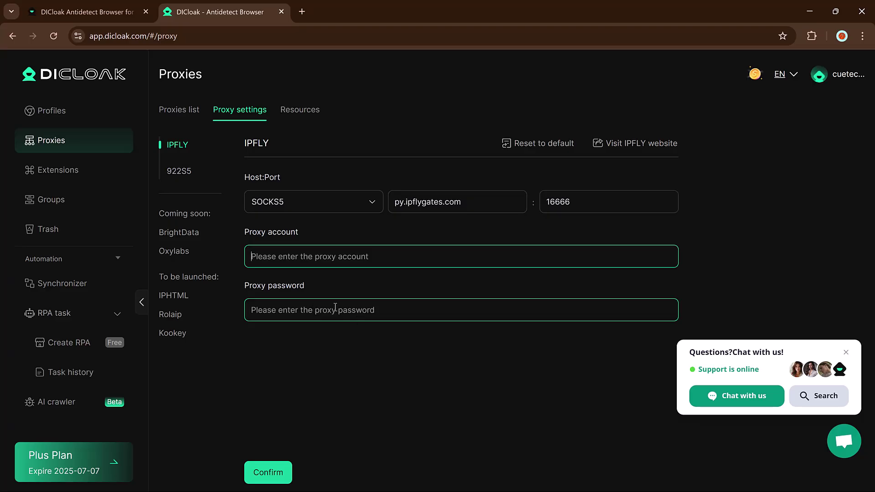
pyautogui.click(272, 472)
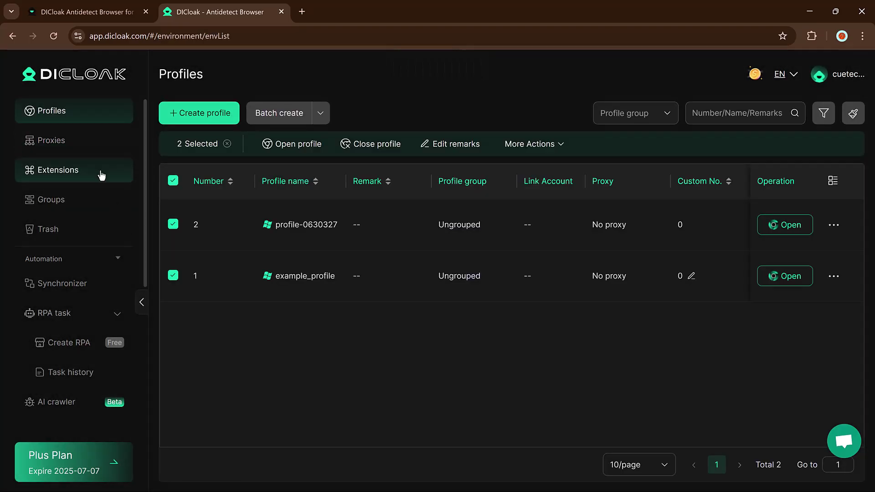
# Step: Browse the extension cards in the Extensions Marketplace
pyautogui.click(101, 175)
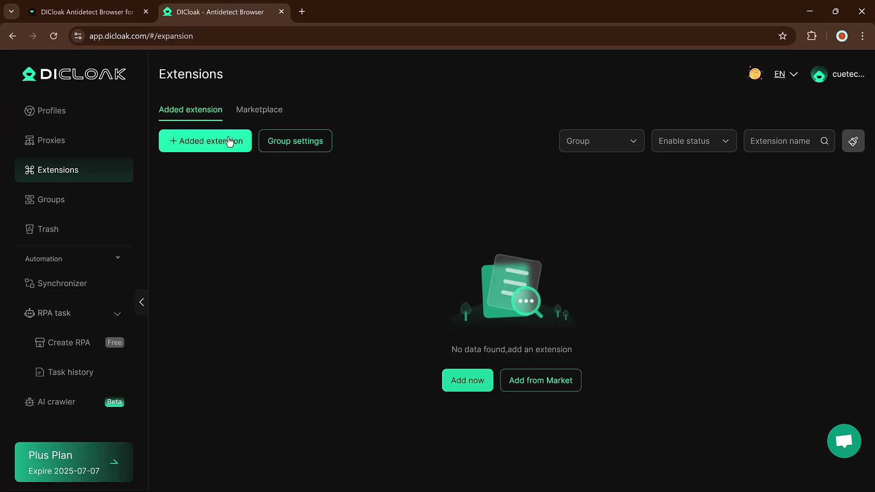
pyautogui.click(263, 112)
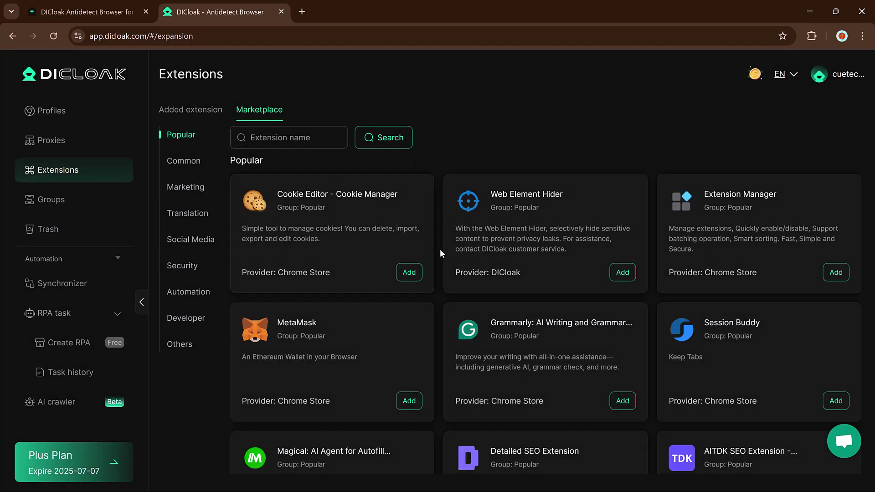
pyautogui.scroll(-2, 439, 298)
pyautogui.scroll(-6, 439, 299)
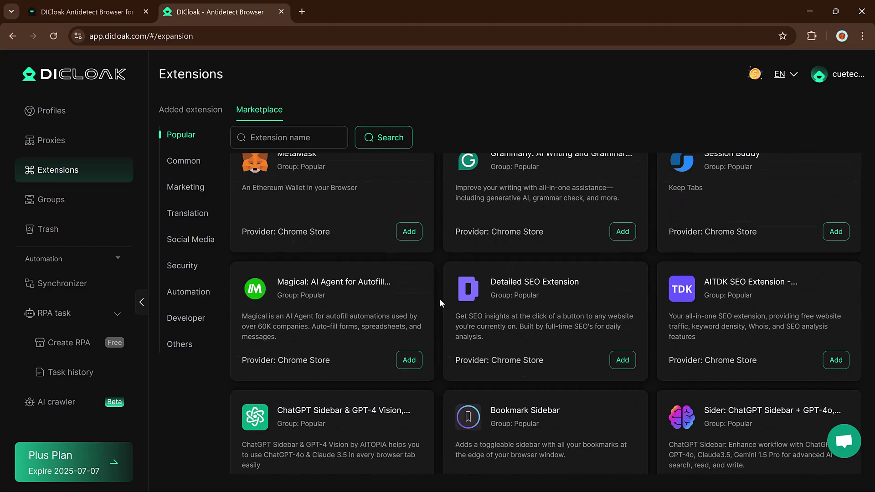
pyautogui.scroll(-6, 440, 299)
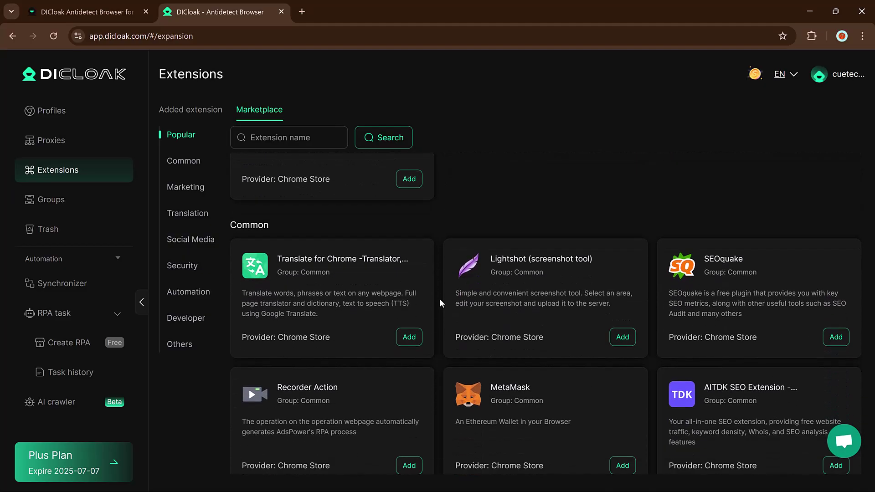
pyautogui.scroll(-10, 439, 299)
pyautogui.scroll(2, 321, 223)
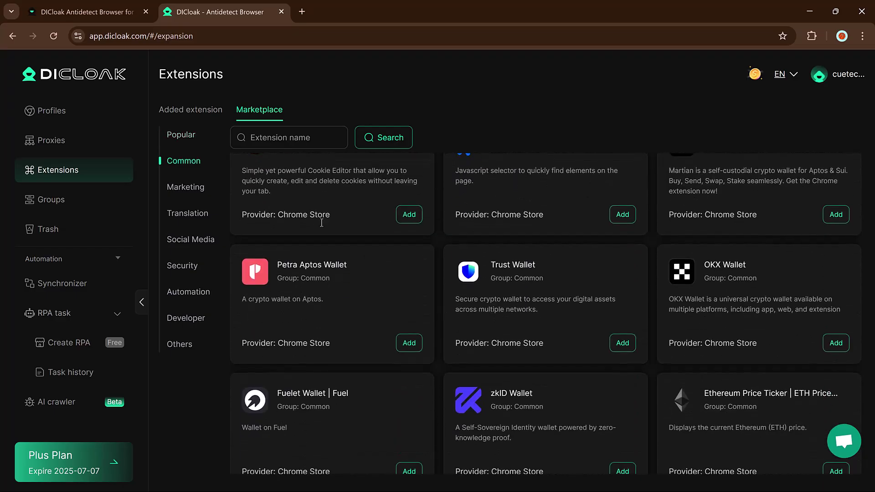
# Step: Reload the marketplace listing, try its search box, then open the Synchronizer page
pyautogui.click(267, 111)
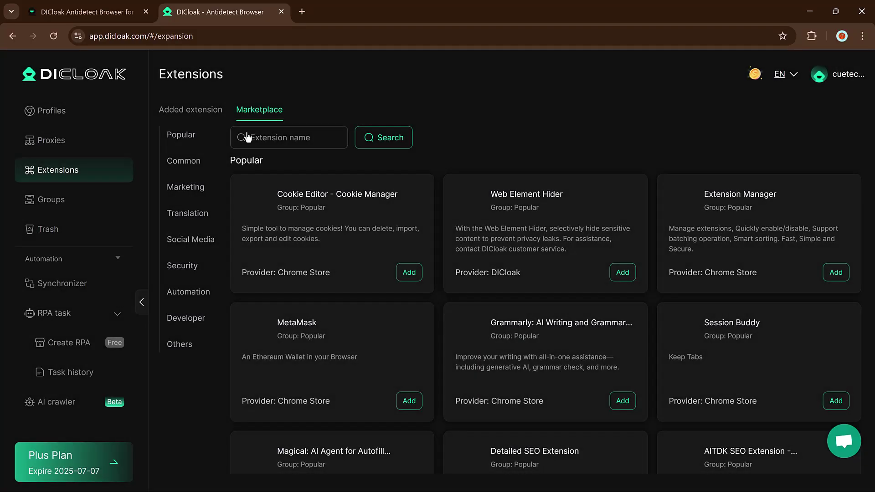
pyautogui.click(248, 137)
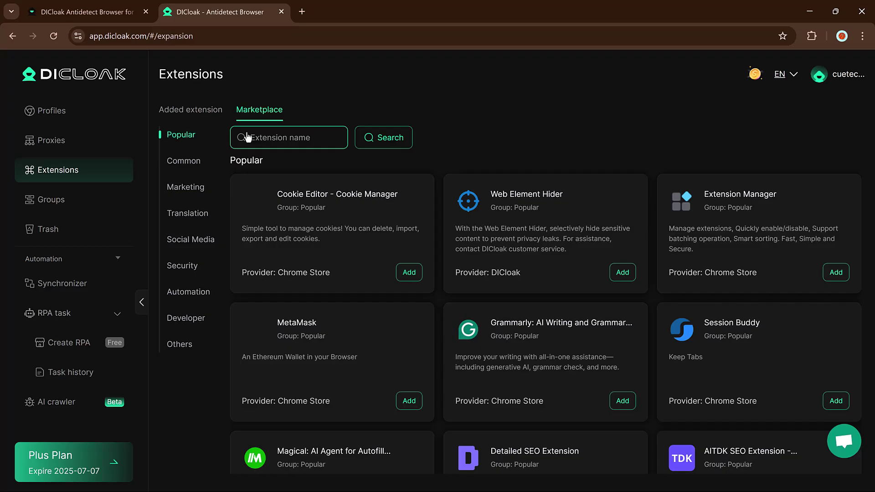
pyautogui.click(60, 284)
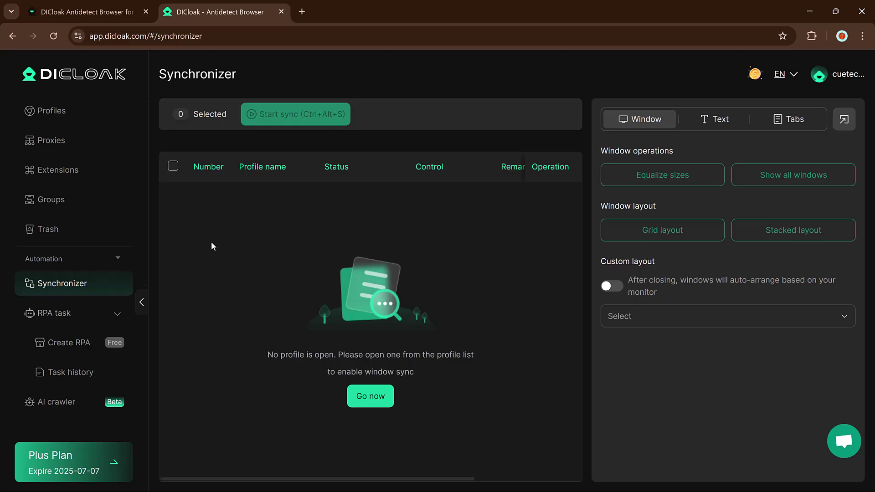
# Step: Look over the RPA workflow templates, then view Billing showing the Plus Plan at $38.80 monthly
pyautogui.click(90, 274)
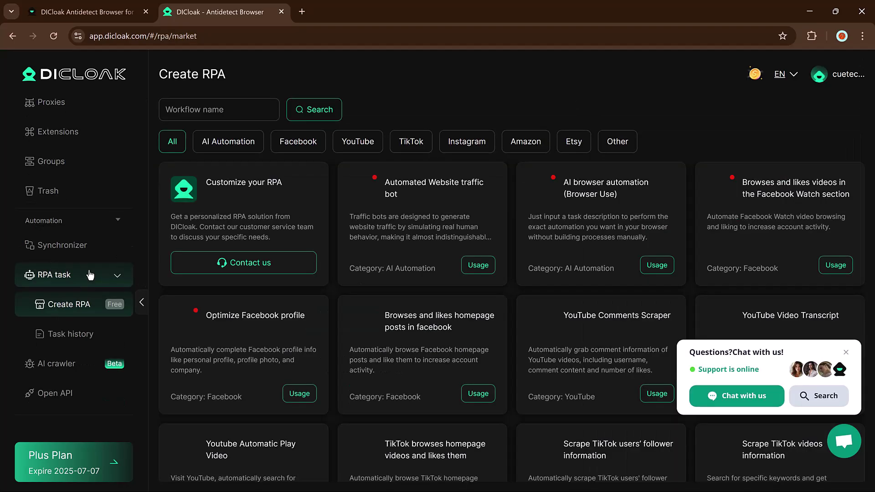
pyautogui.click(90, 274)
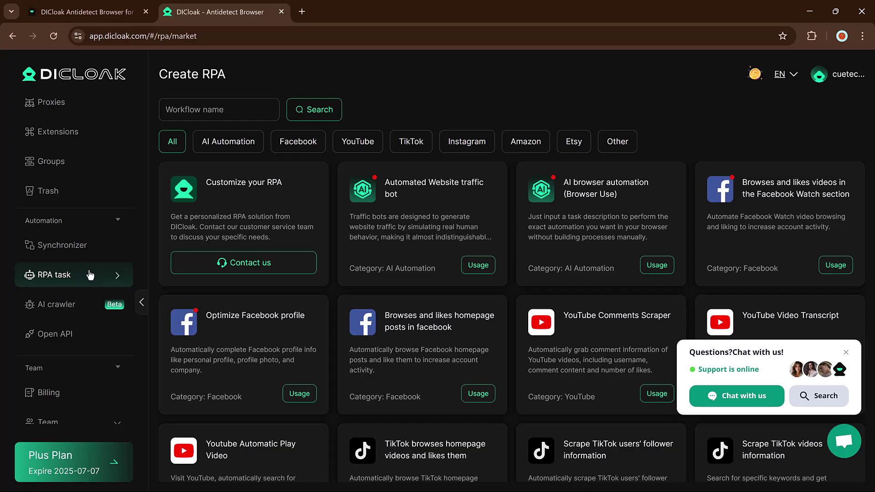
pyautogui.click(90, 274)
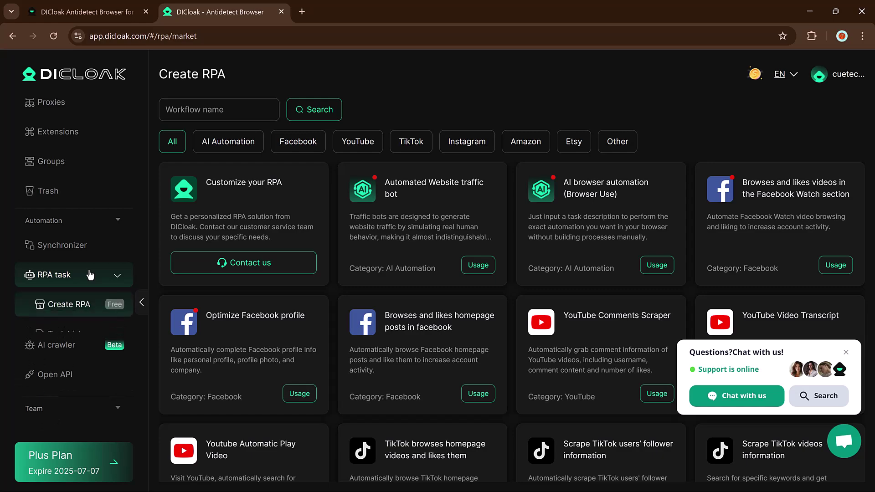
pyautogui.scroll(-2, 65, 380)
pyautogui.click(65, 379)
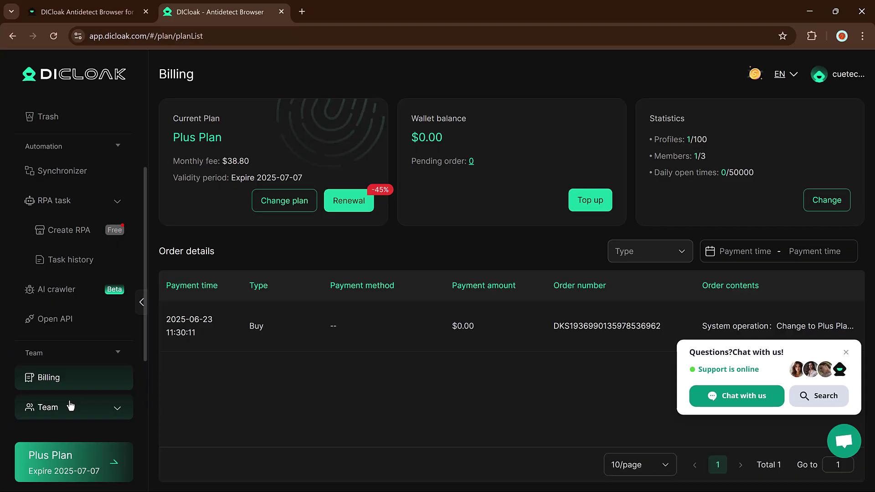
# Step: Check Team Members, Groups, Operation logs and Global settings, then close the web app tab
pyautogui.click(71, 405)
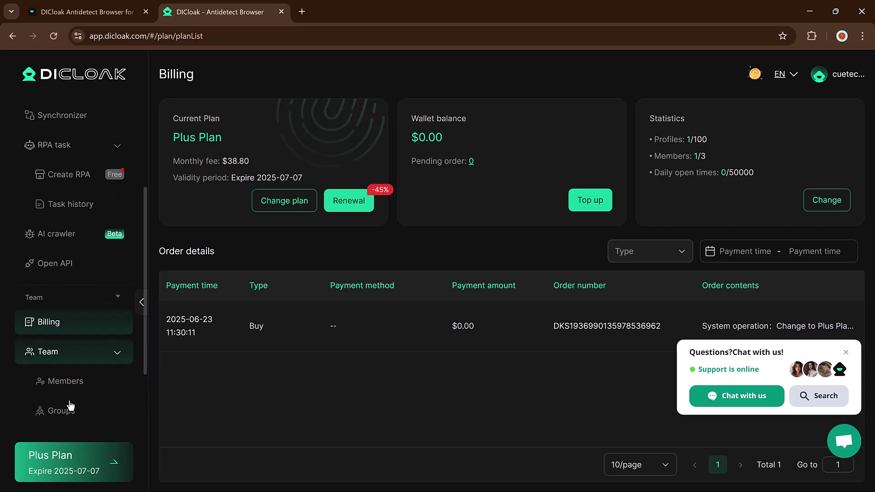
pyautogui.scroll(-1, 70, 406)
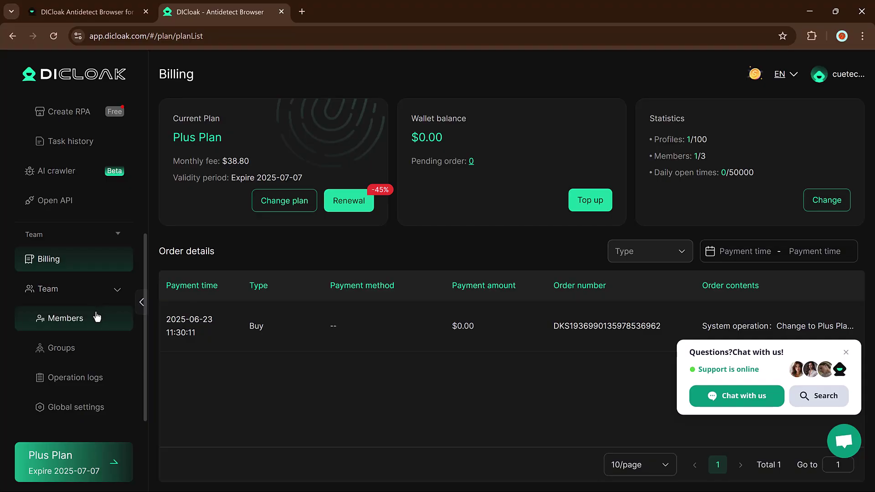
pyautogui.click(91, 318)
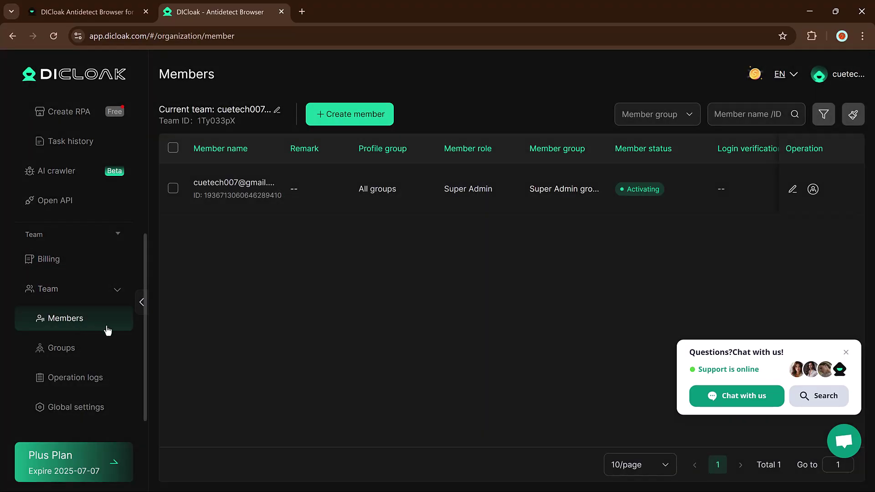
pyautogui.click(86, 350)
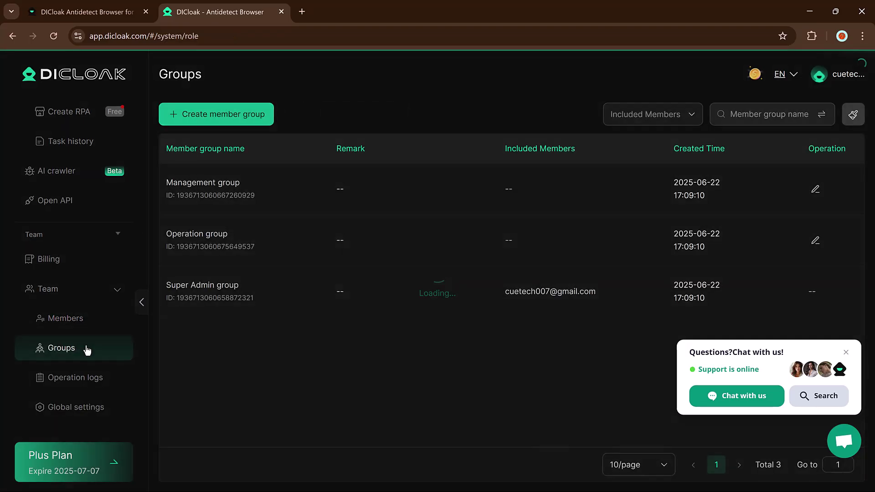
pyautogui.click(102, 381)
pyautogui.click(88, 413)
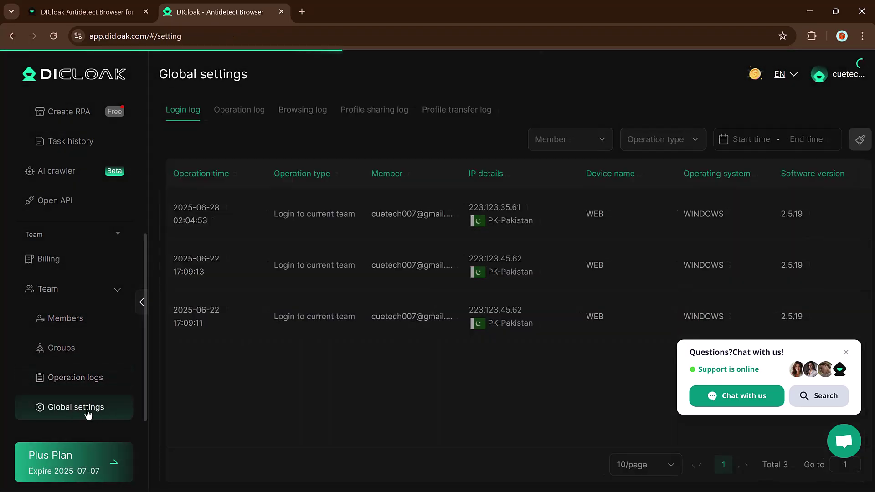
pyautogui.middleClick(223, 6)
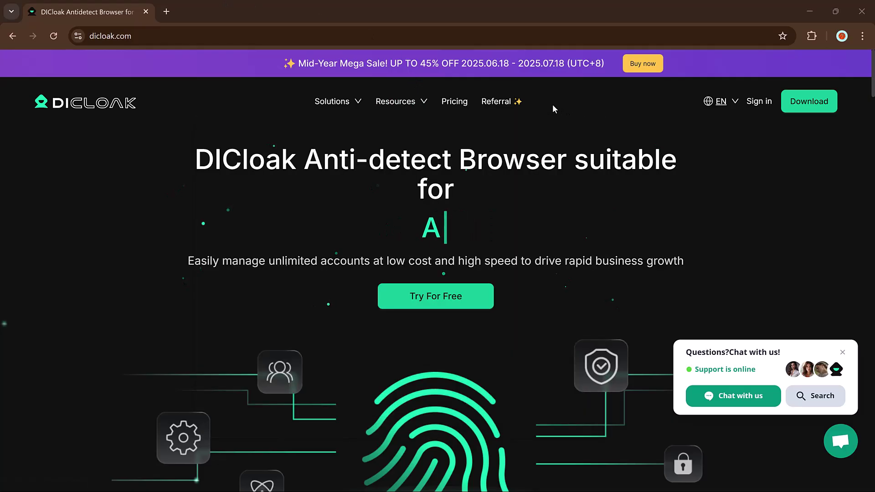
# Step: Scroll the homepage to the accounts protected, trusted platforms and efficiency improvement figures
pyautogui.scroll(-4, 484, 226)
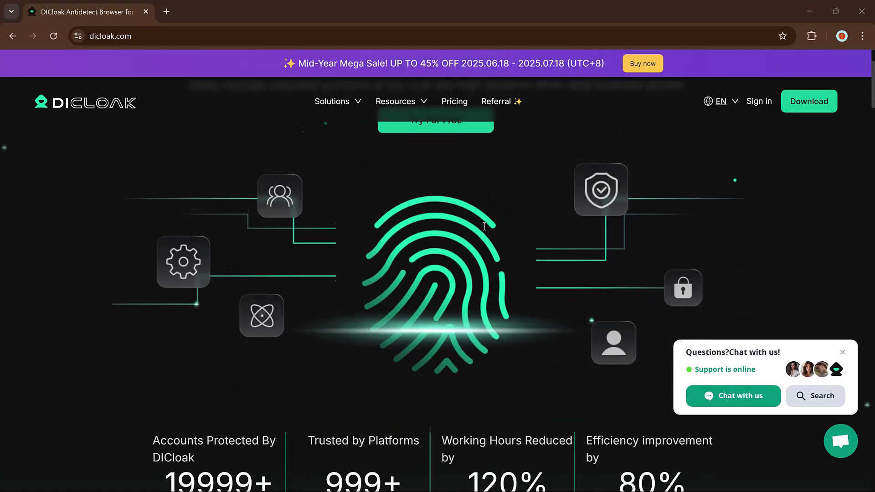